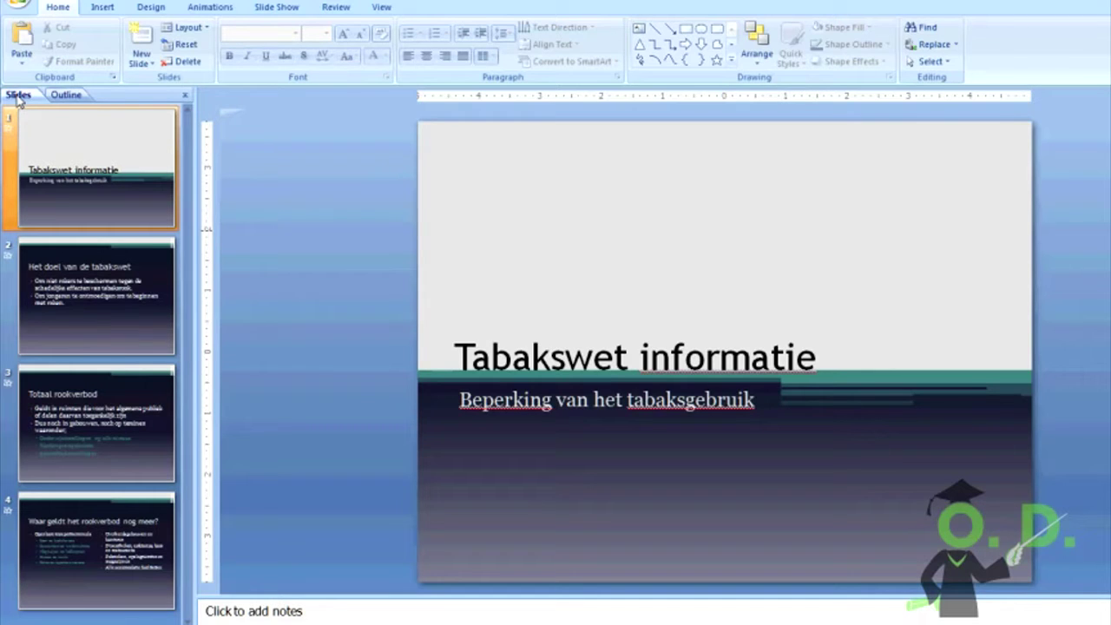
Step: Show the four slides' titles and bullets as an outline in the left pane, then display the View ribbon
click(64, 94)
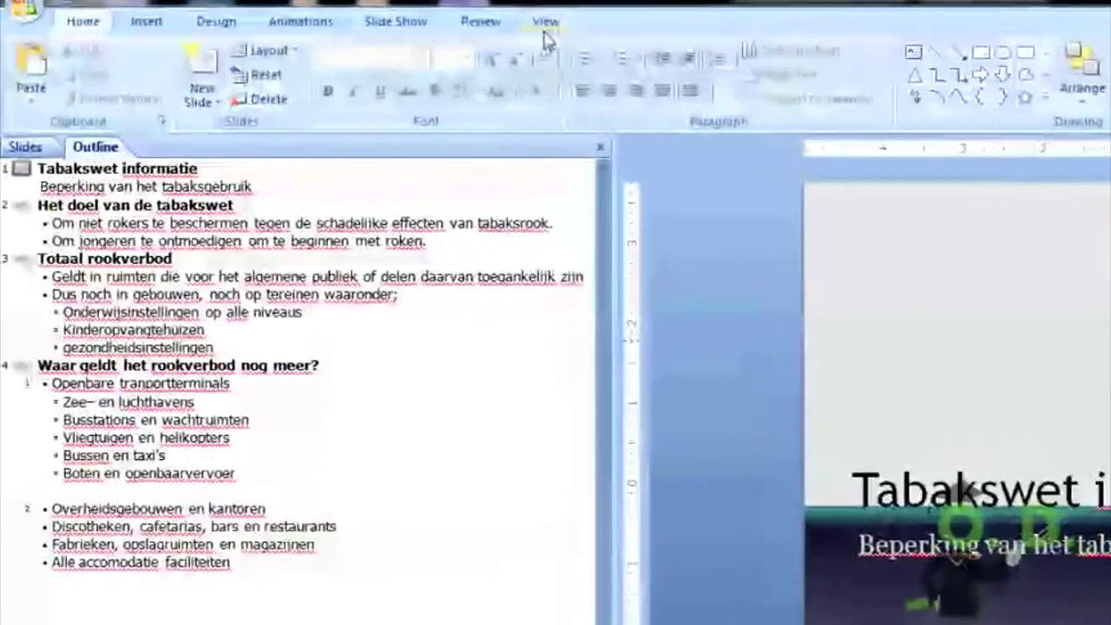
click(545, 24)
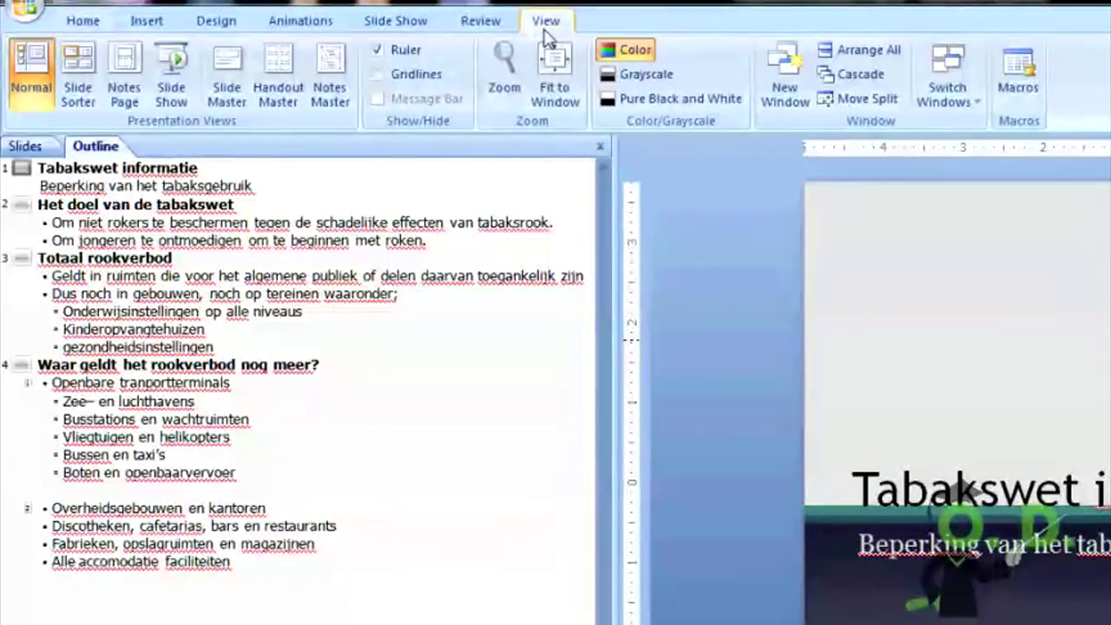
Step: Switch to Slide Sorter to see the four slides as thumbnails timed 00:03 and 00:07
click(80, 94)
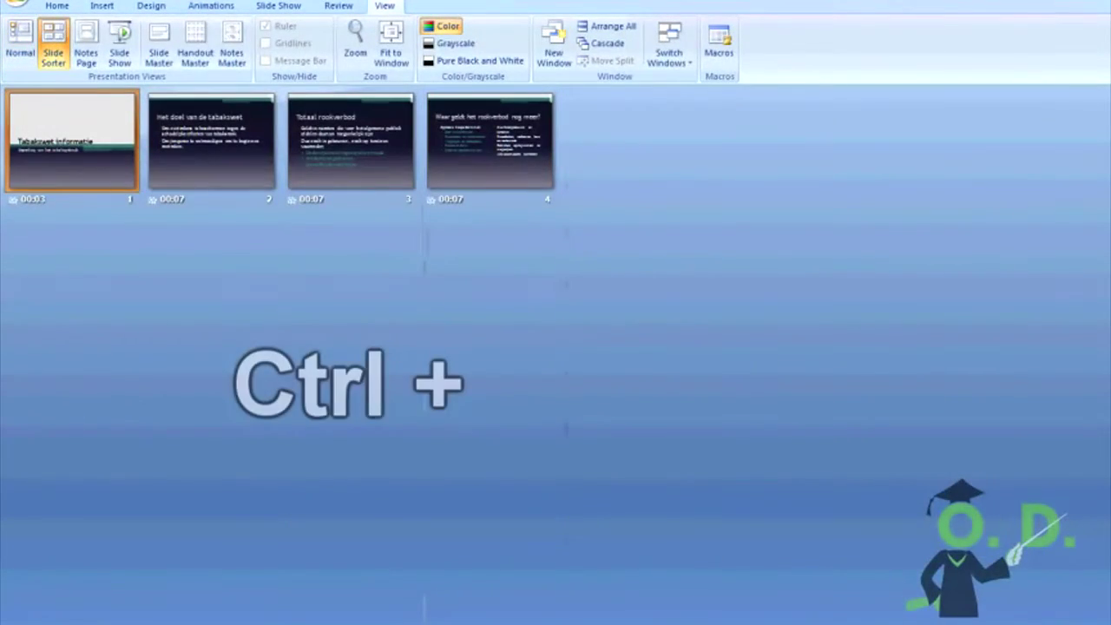
Step: Select slides 2 and 3 together, then open 'Totaal rookverbod' in normal editing view
click(365, 149)
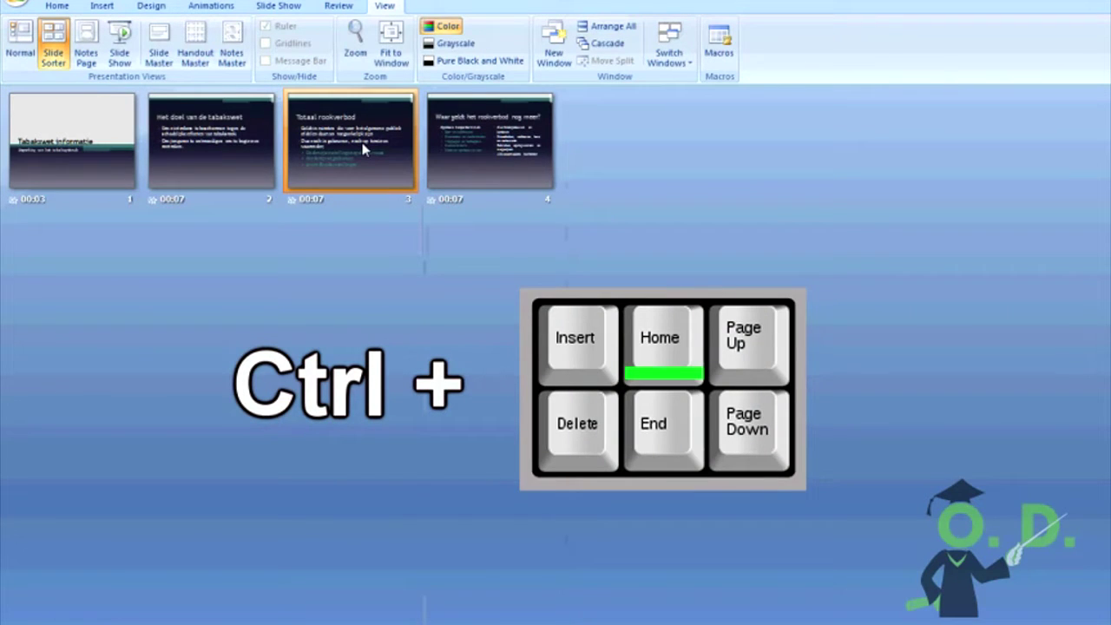
key(ctrl+Home)
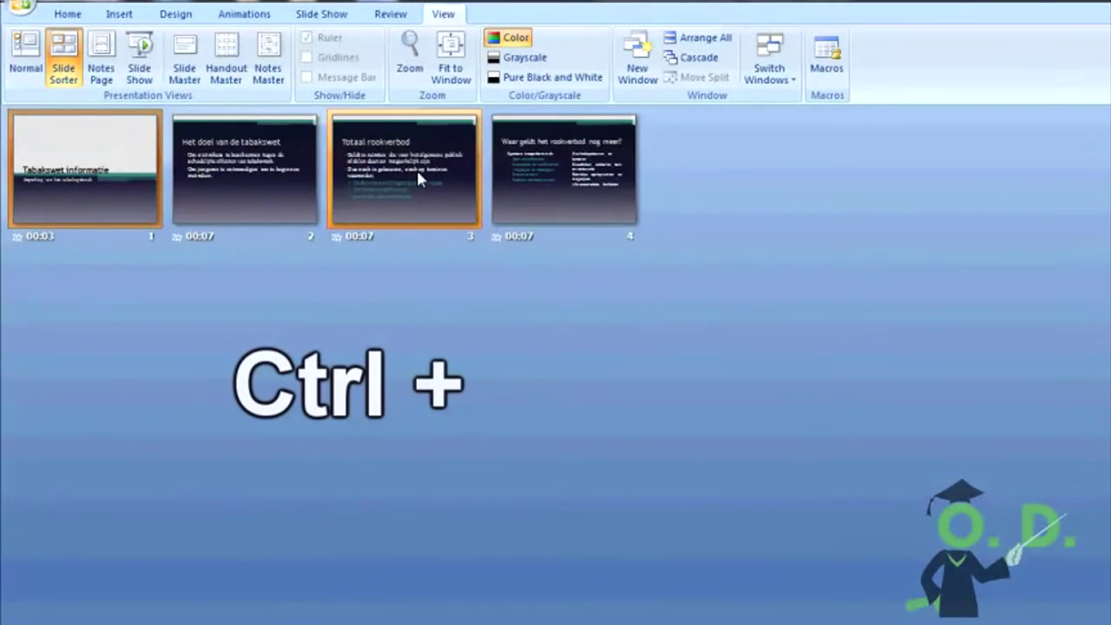
key(shift+Right)
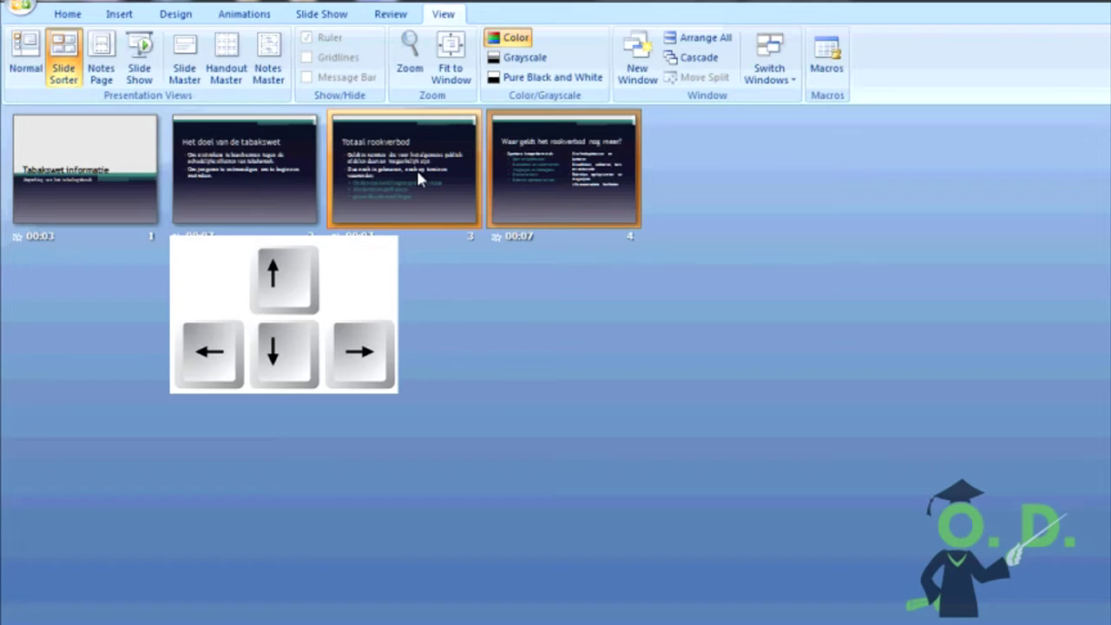
key(Left)
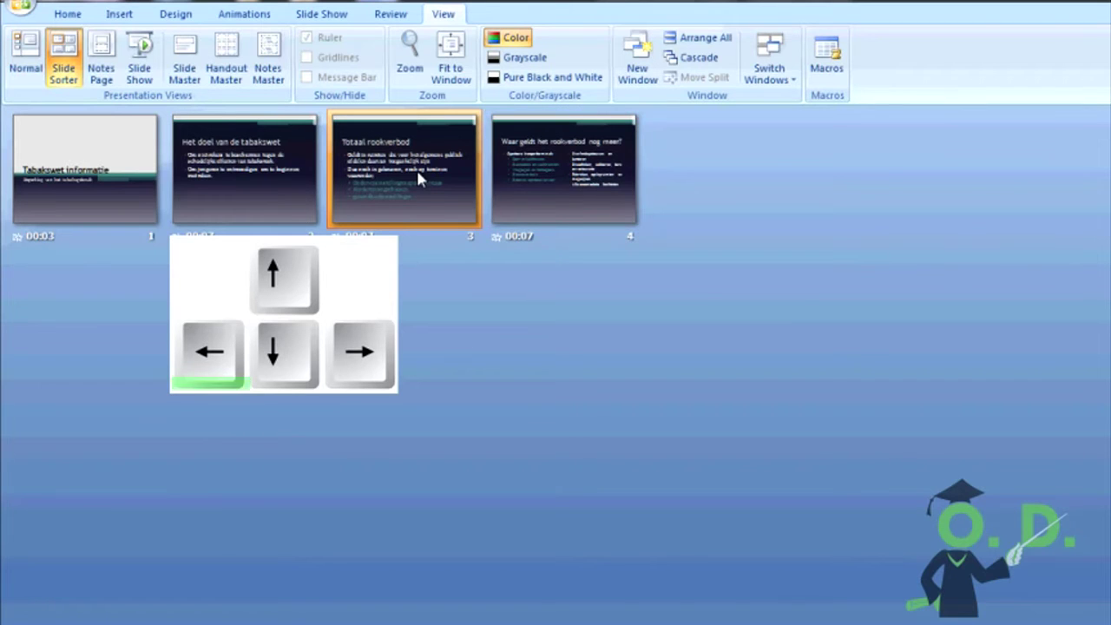
key(shift+Left)
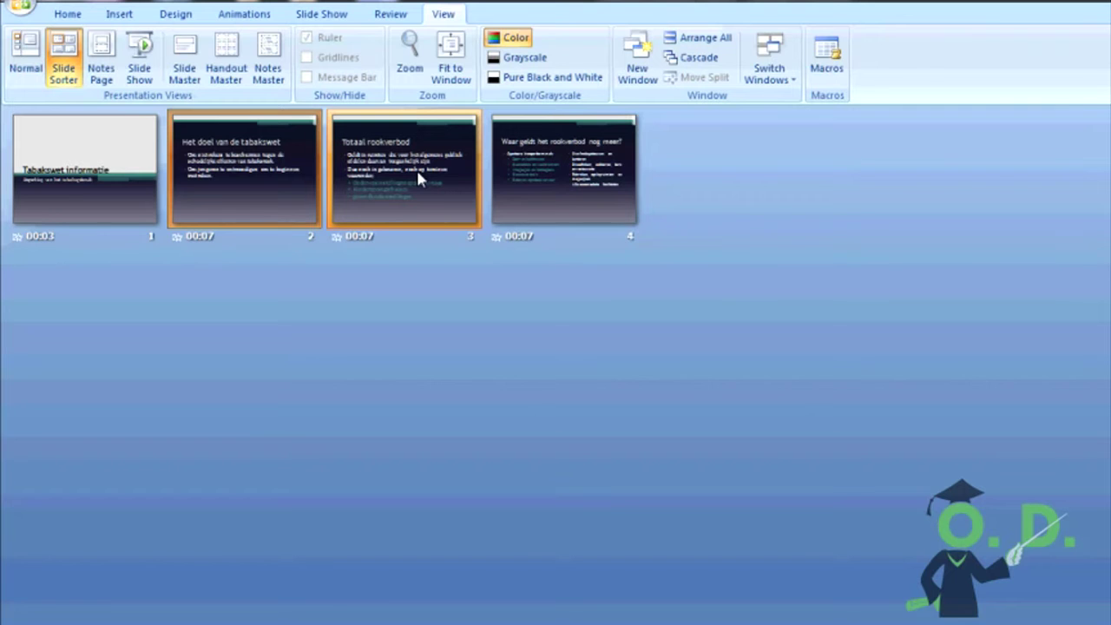
double_click(412, 184)
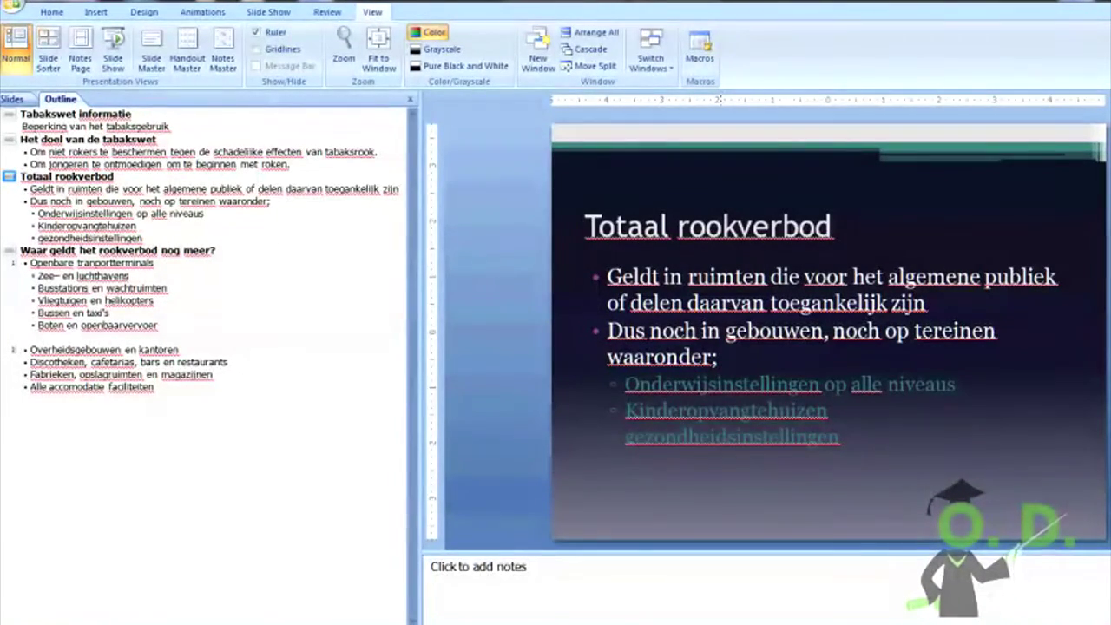
key(alt+w)
key(i)
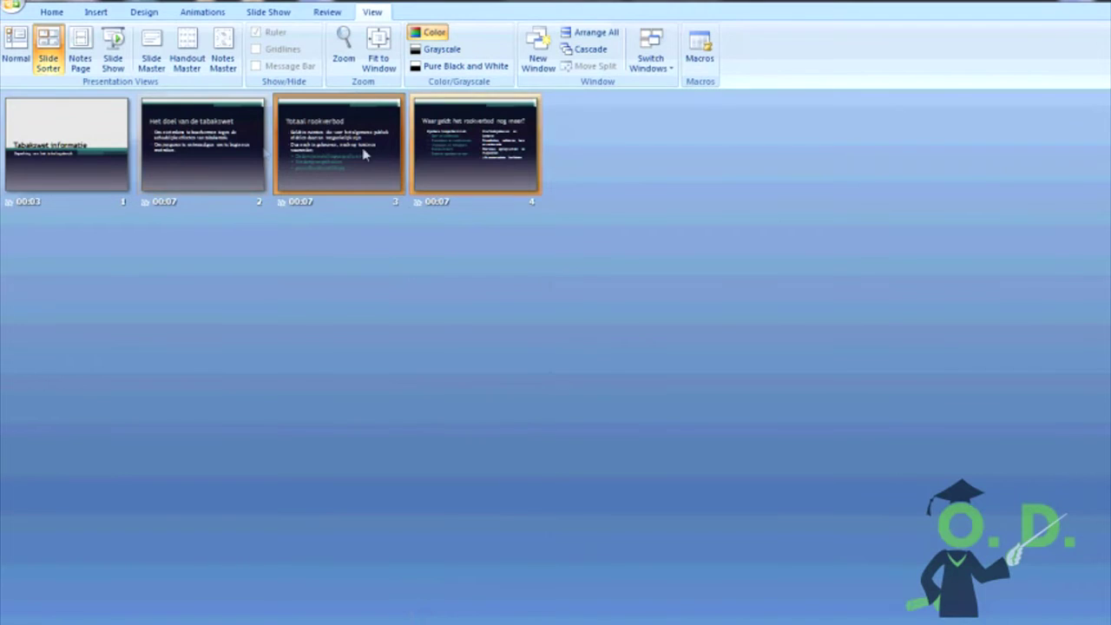
click(203, 164)
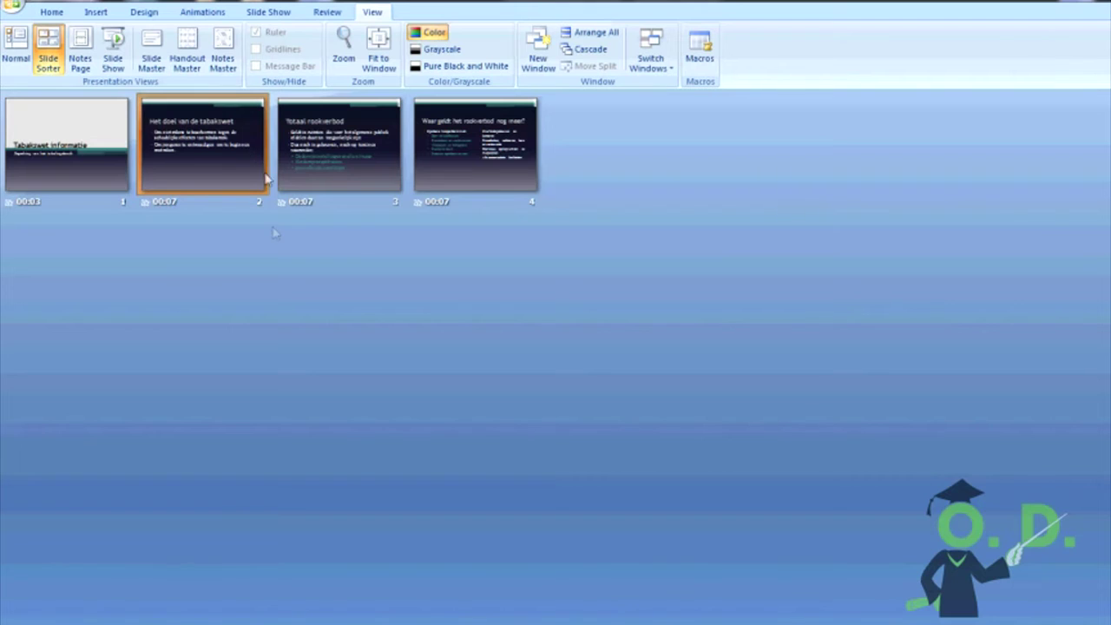
key(ctrl+a)
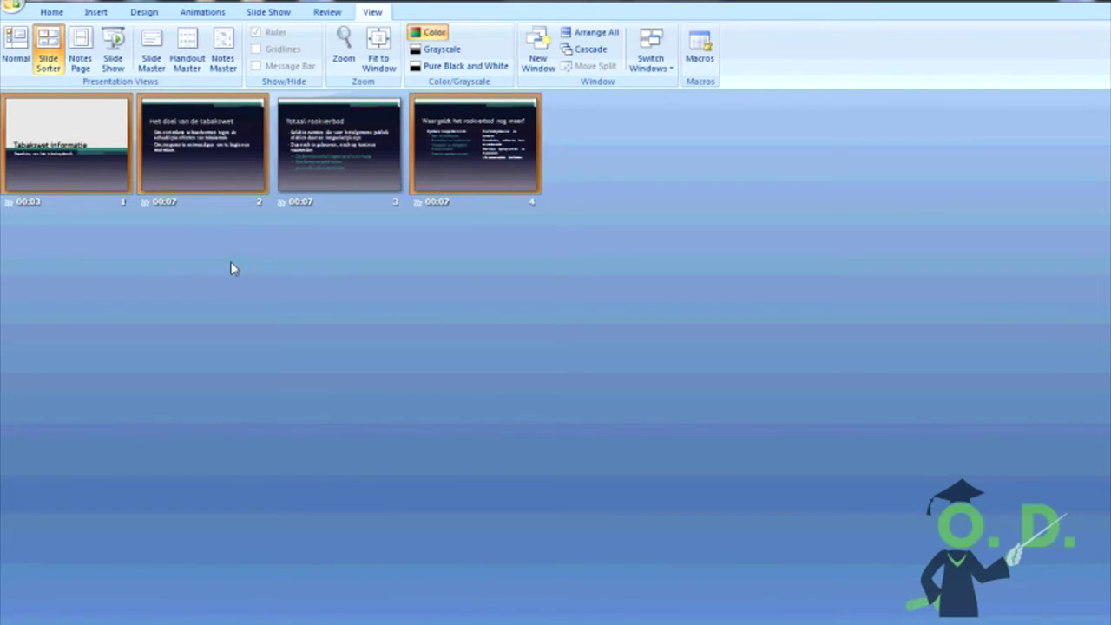
click(200, 254)
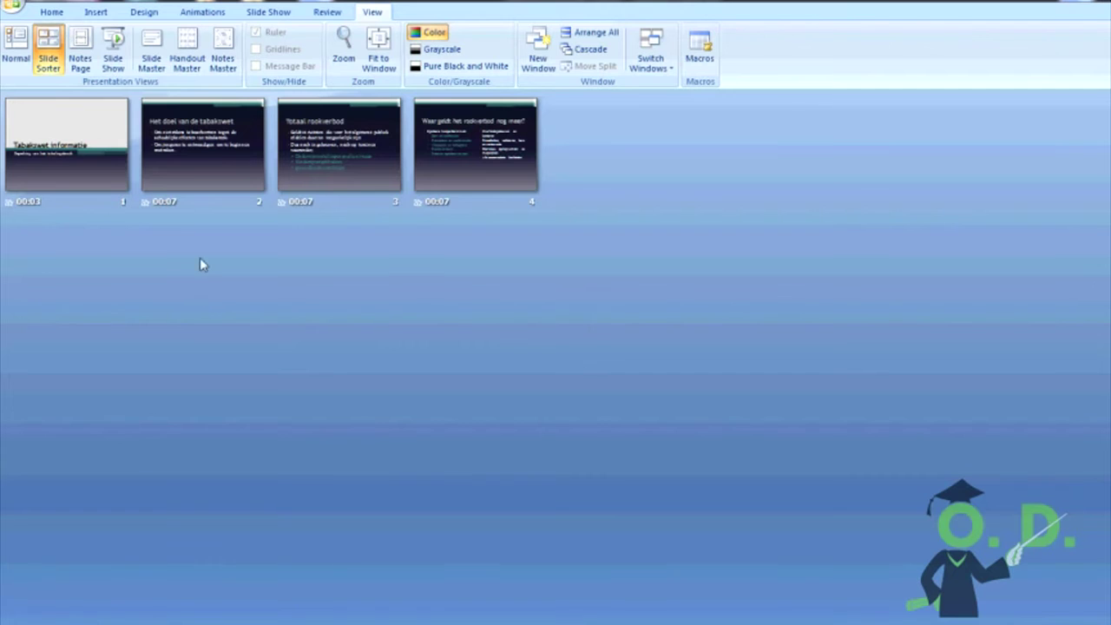
click(218, 165)
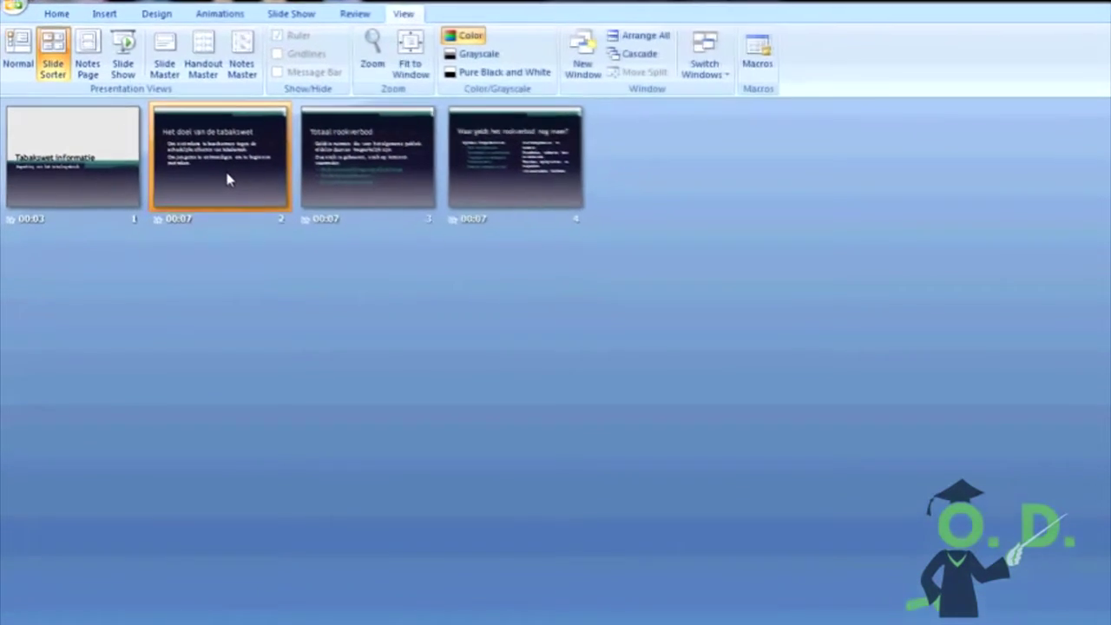
Step: Delete and restore slide 2 'Het doel van de tabakswet', then copy it from the Home ribbon
key(Delete)
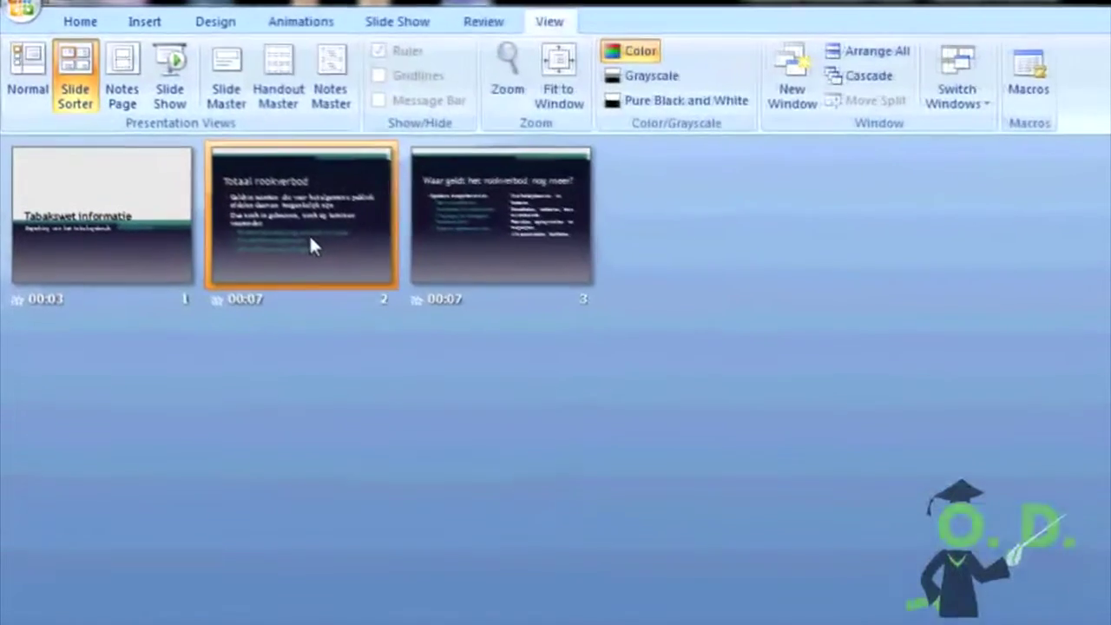
key(ctrl+z)
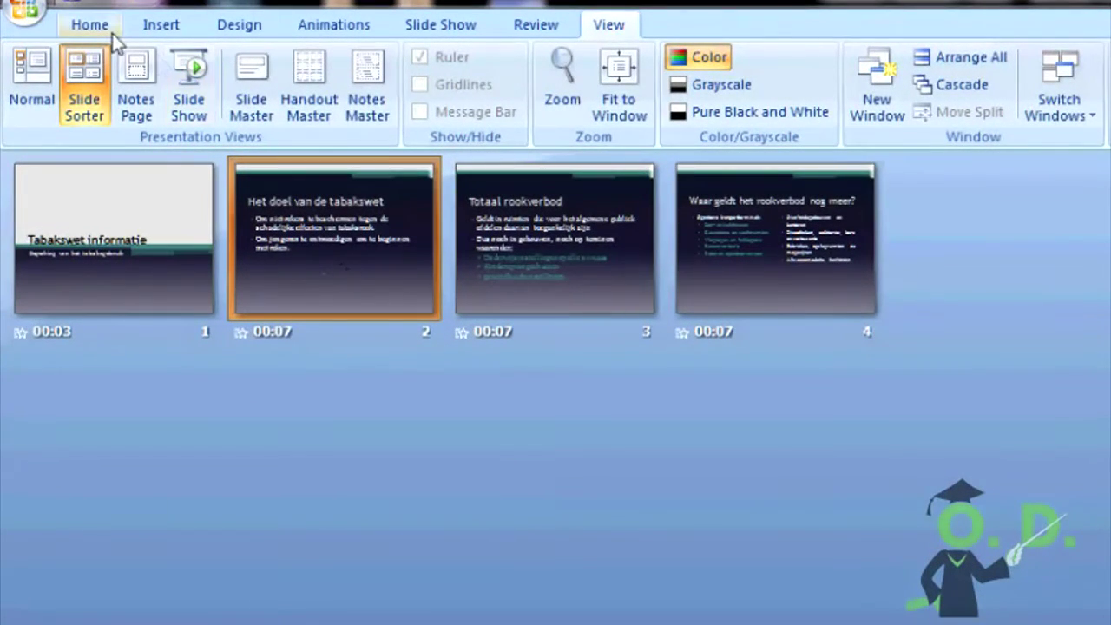
click(92, 26)
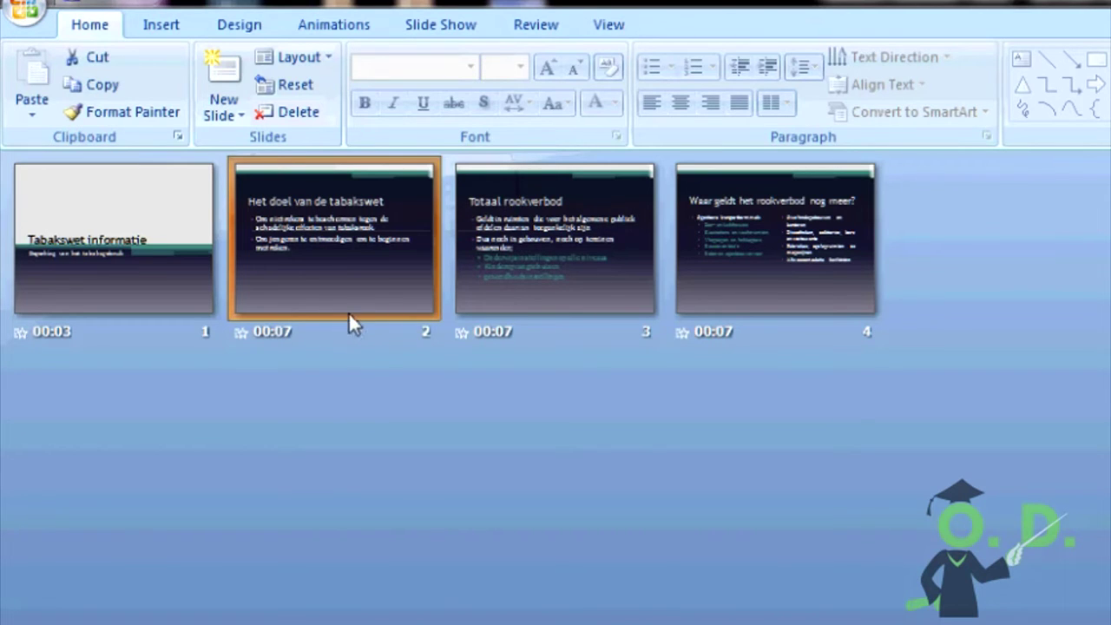
click(106, 86)
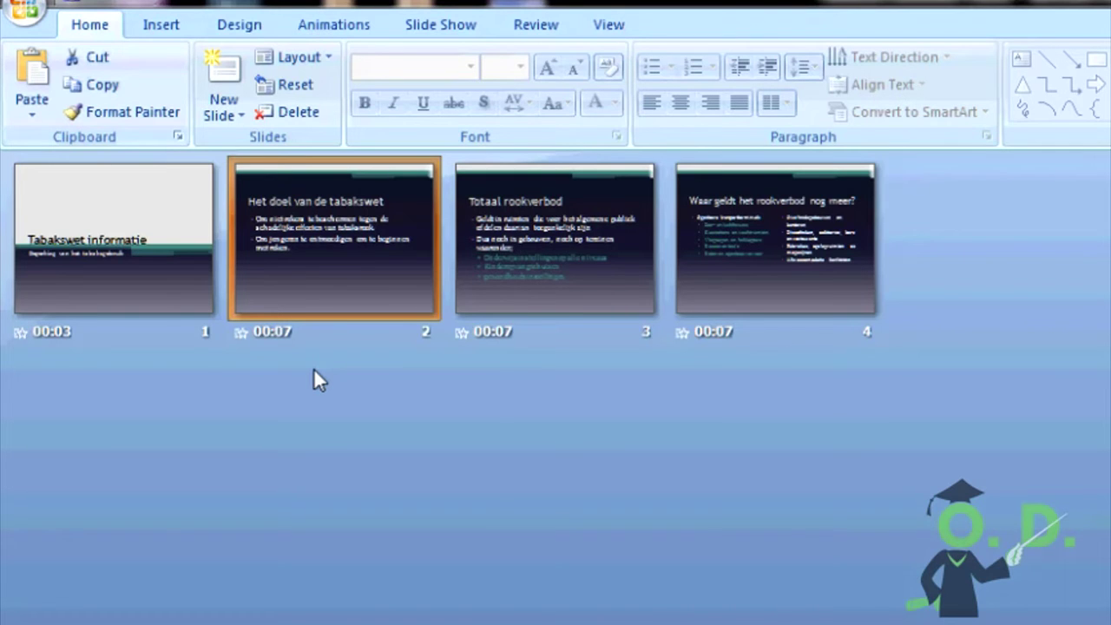
Step: Copy slide 2, paste a duplicate as slide 3, then cut that duplicate back out
key(ctrl+c)
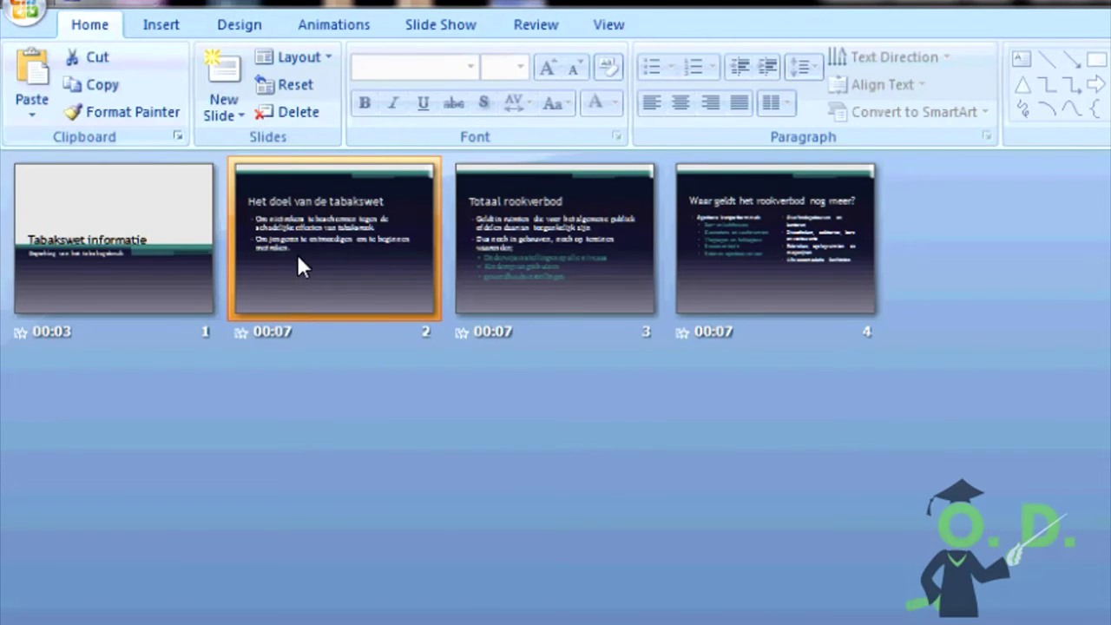
click(24, 81)
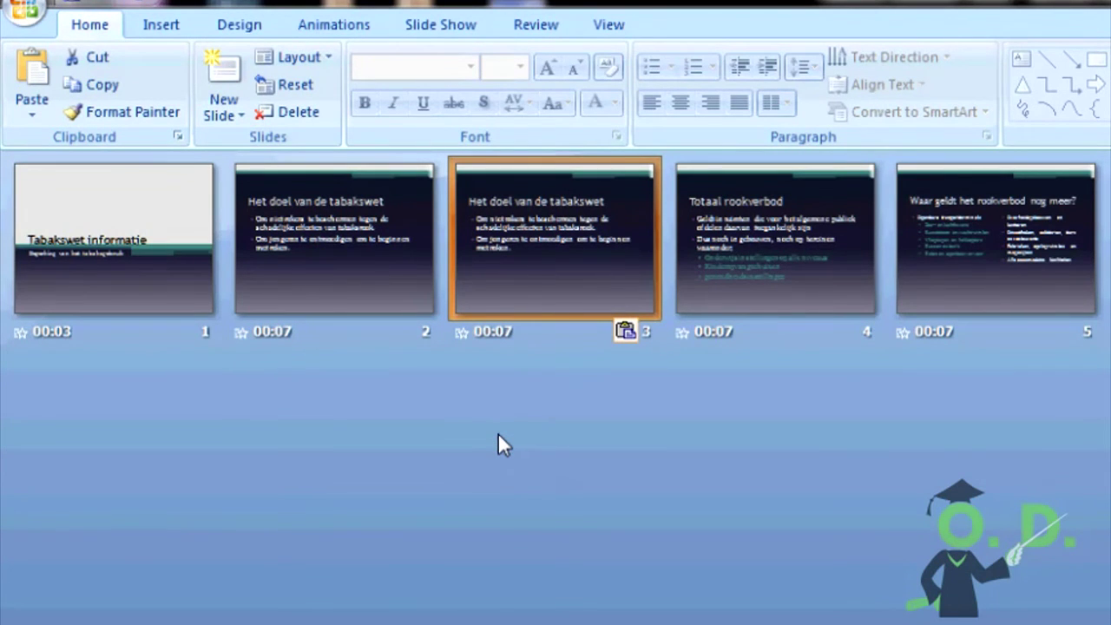
click(98, 56)
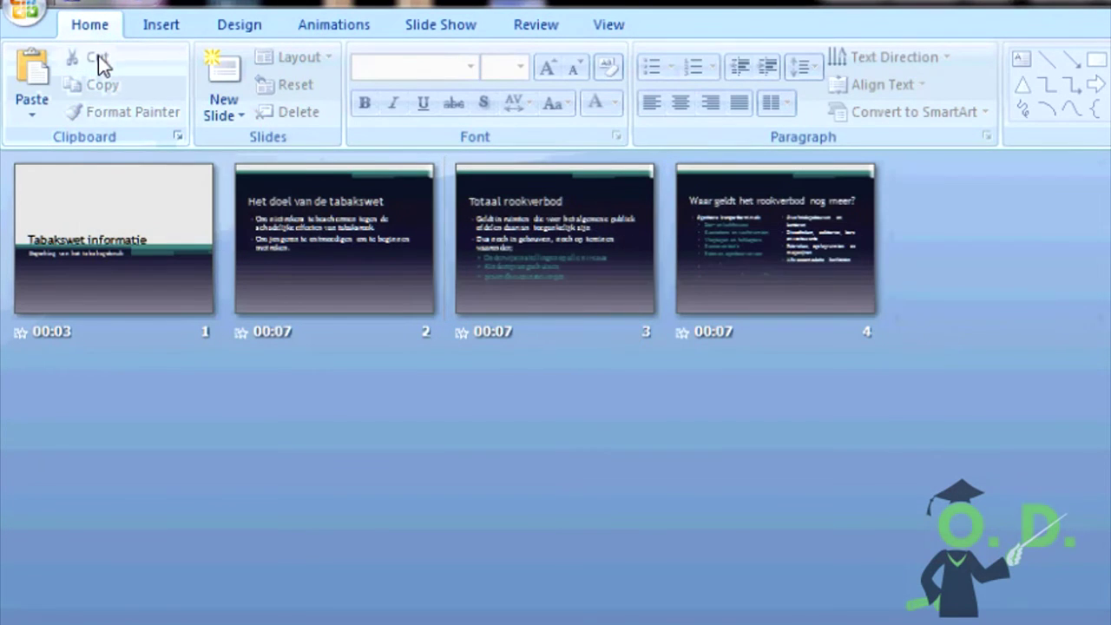
click(346, 406)
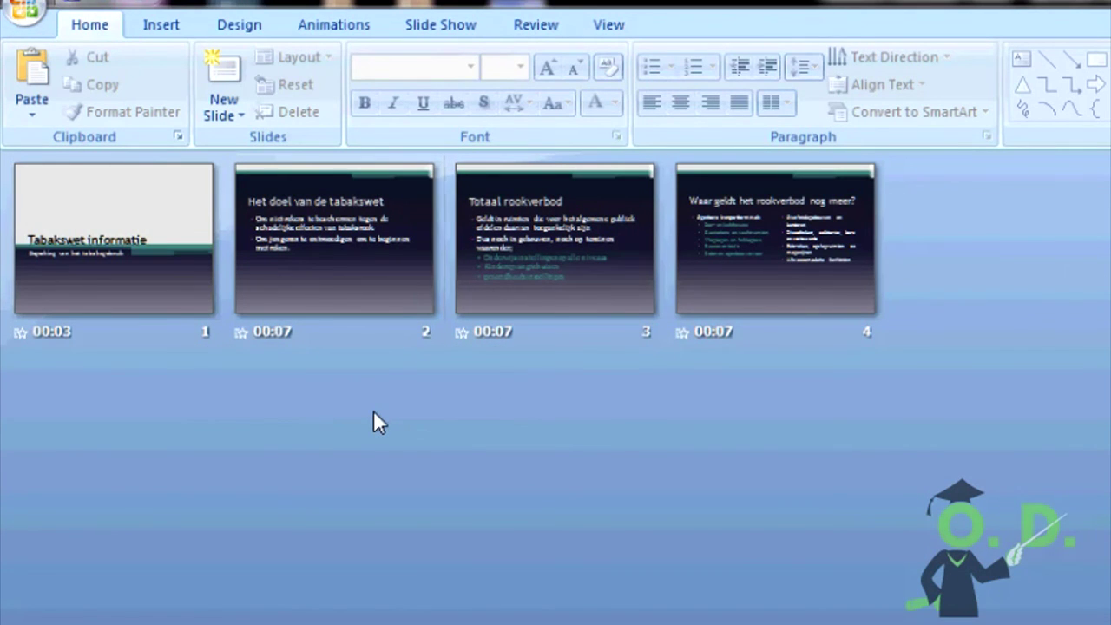
Step: Drag 'Het doel van de tabakswet' past 'Totaal rookverbod' so it becomes slide 3
click(373, 253)
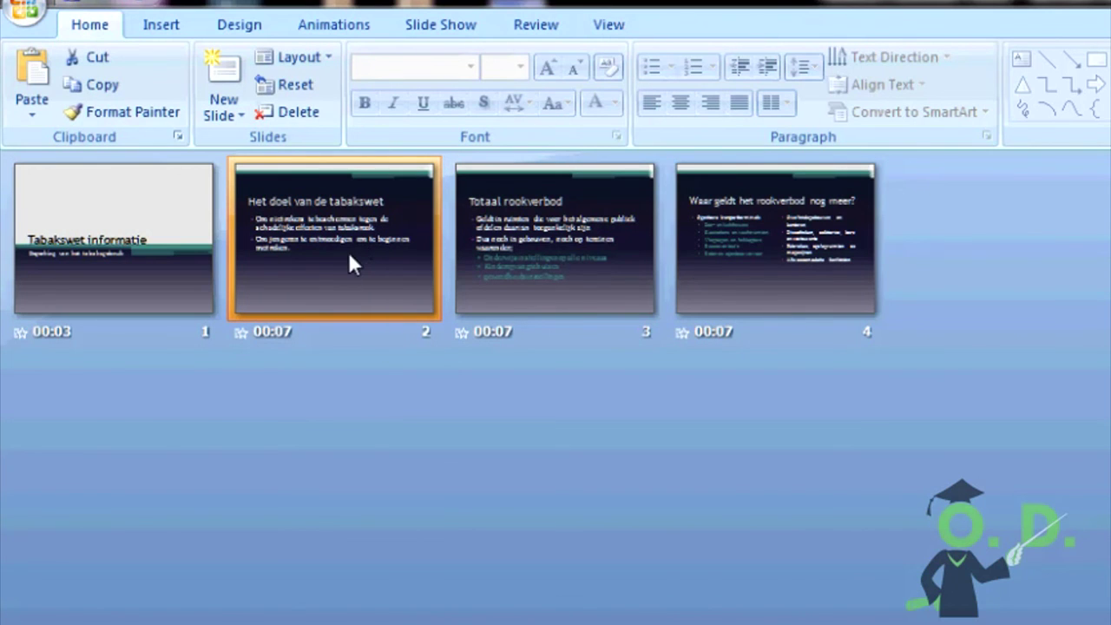
mouse_move(340, 257)
mouse_down()
mouse_move(653, 261)
mouse_move(673, 246)
mouse_up()
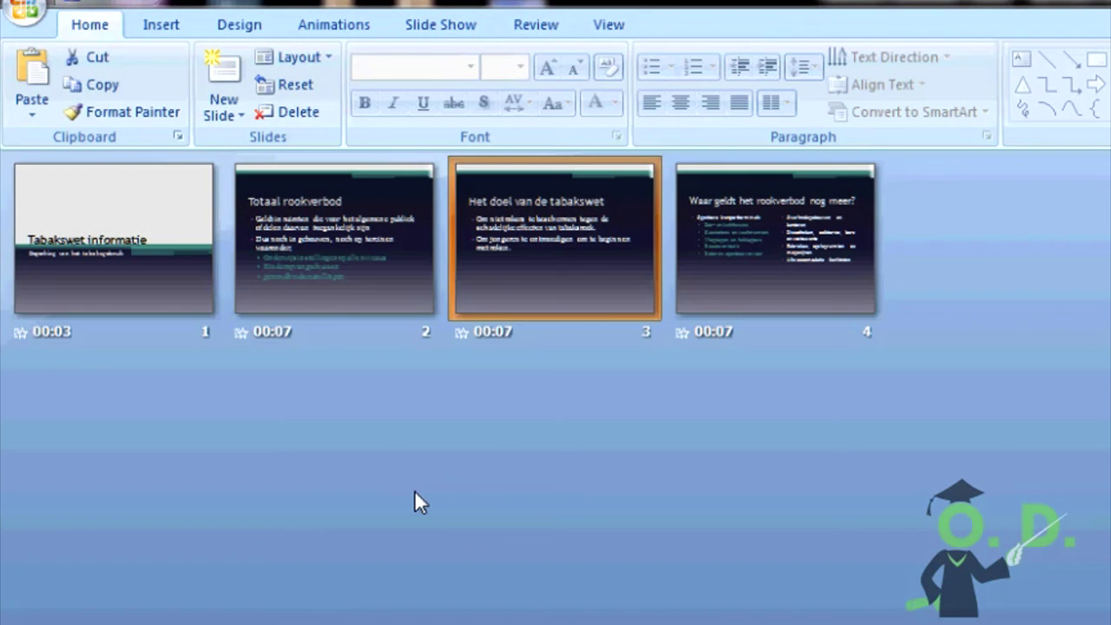
Step: Duplicate slide 4 'Waar geldt het rookverbod nog meer?' with Ctrl+D as slide 5
click(827, 265)
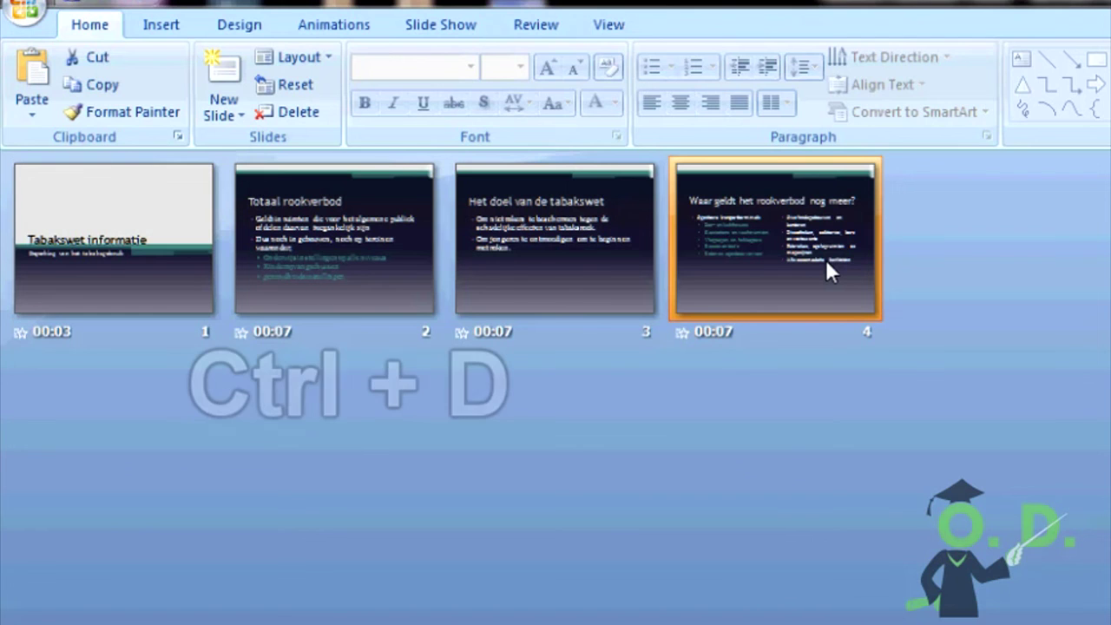
key(ctrl+d)
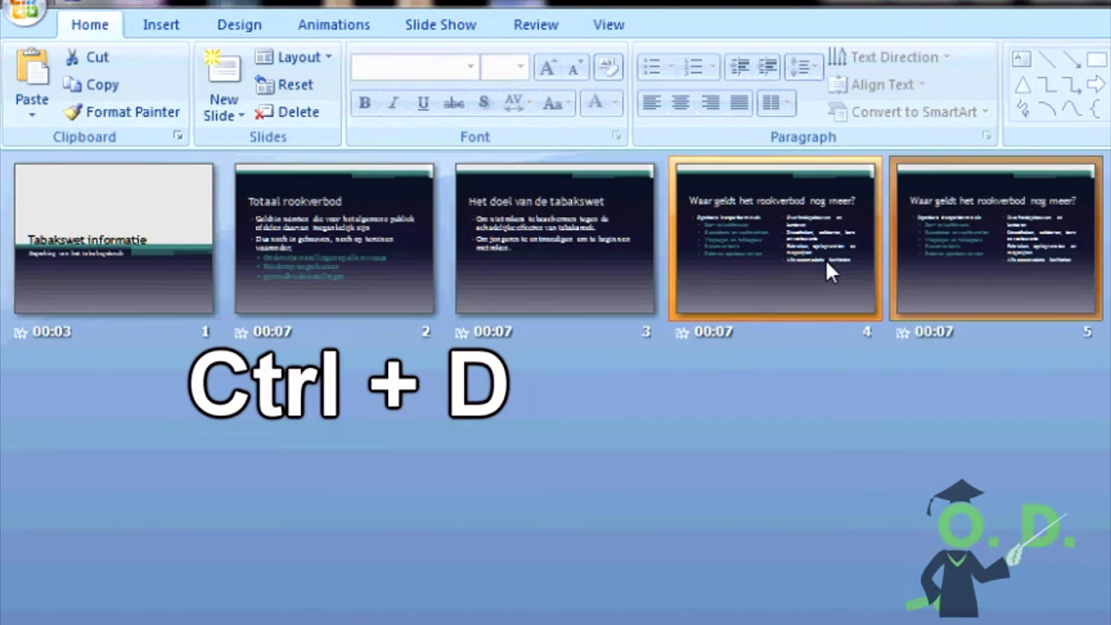